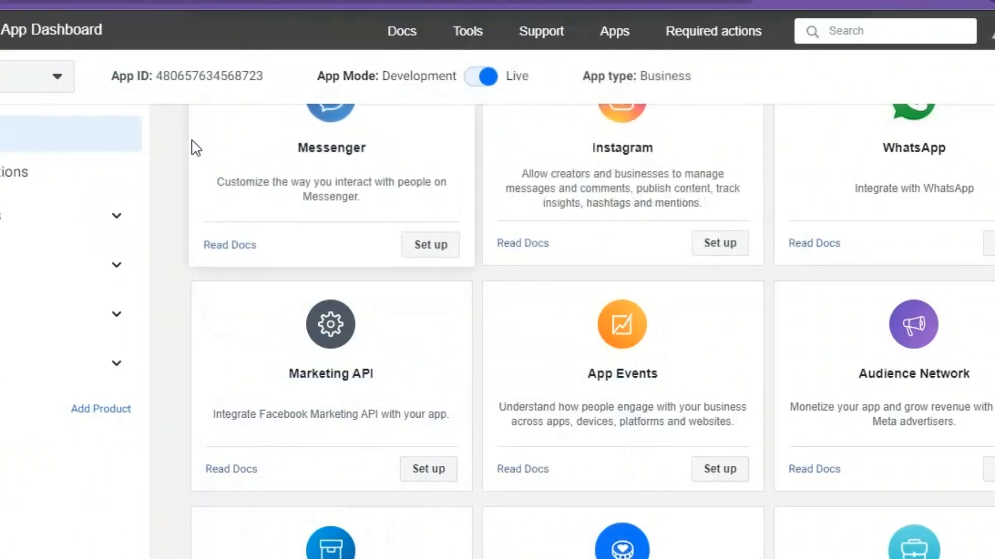
Set up the App Events product for the app and choose Android as its Quickstart platform.
{"action": "scroll", "coordinate": [289, 176], "scroll_direction": "up", "scroll_amount": 10}
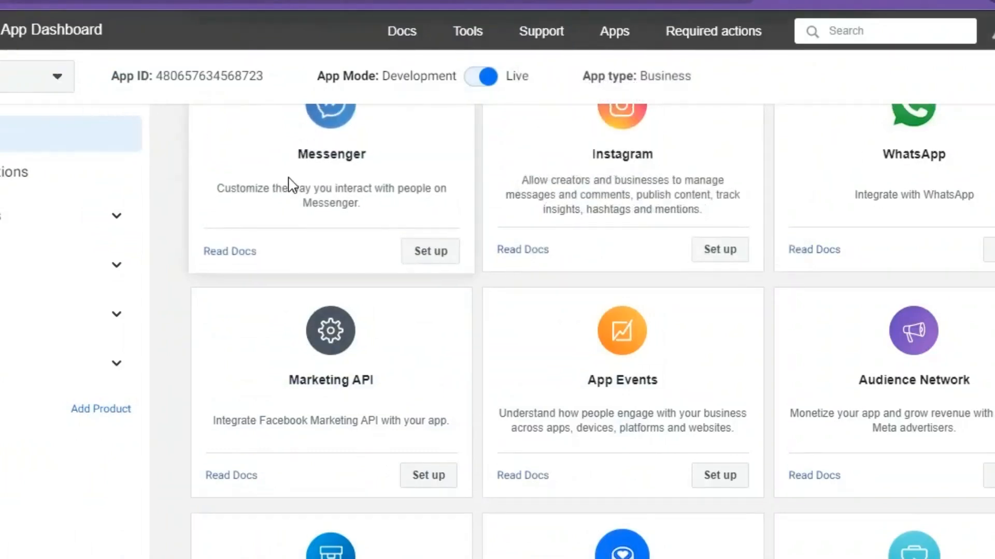
{"action": "scroll", "coordinate": [288, 158], "scroll_direction": "down", "scroll_amount": 7}
{"action": "scroll", "coordinate": [290, 161], "scroll_direction": "down", "scroll_amount": 5}
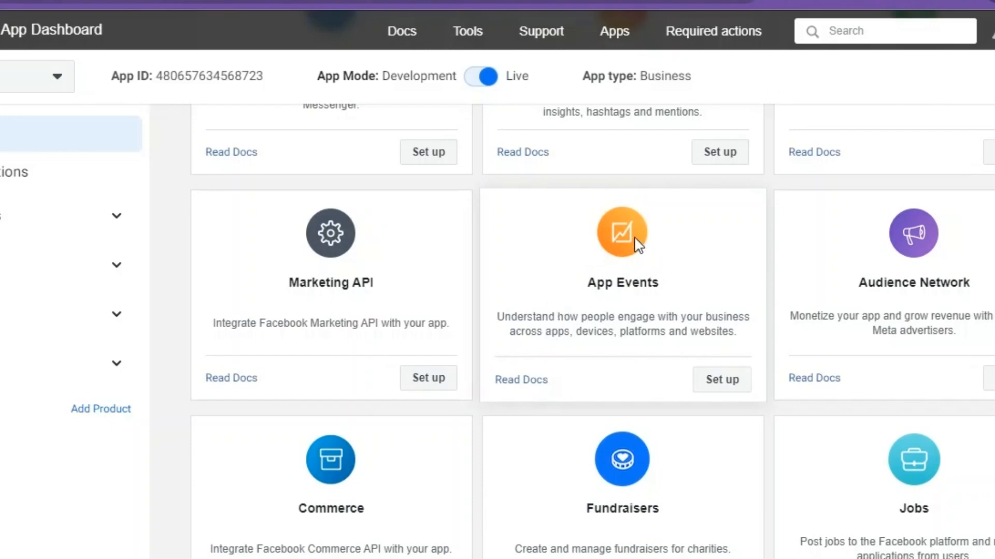
{"action": "left_click", "coordinate": [732, 379]}
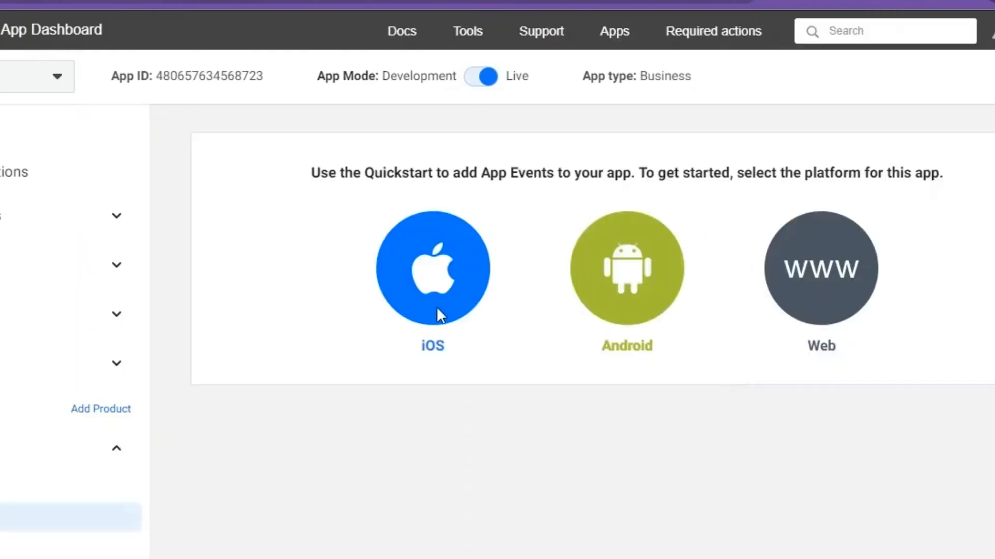
{"action": "left_click", "coordinate": [634, 294]}
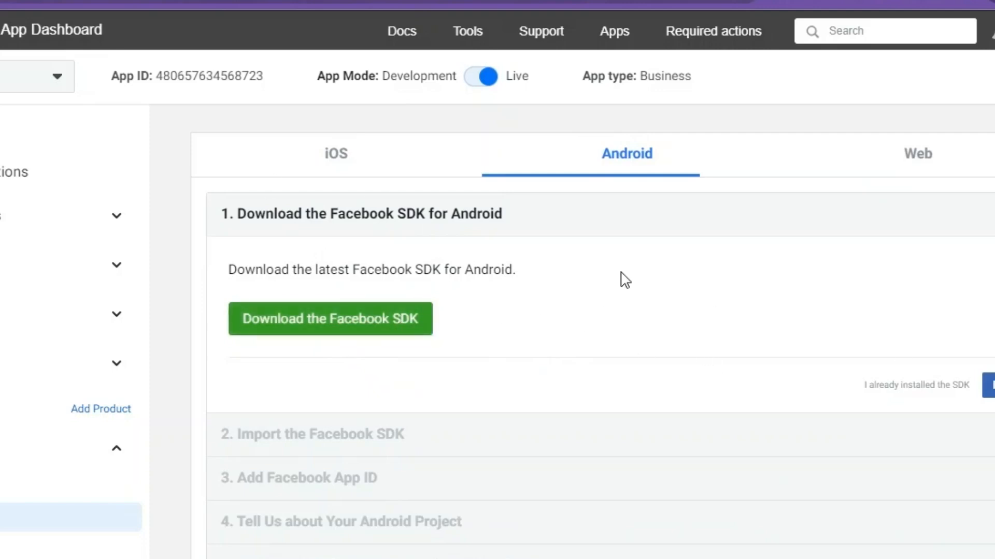
Advance through the Android Quickstart's SDK download, SDK import and Facebook App ID stages to the Android project details.
{"action": "left_click", "coordinate": [988, 385]}
{"action": "scroll", "coordinate": [653, 301], "scroll_direction": "down", "scroll_amount": 5}
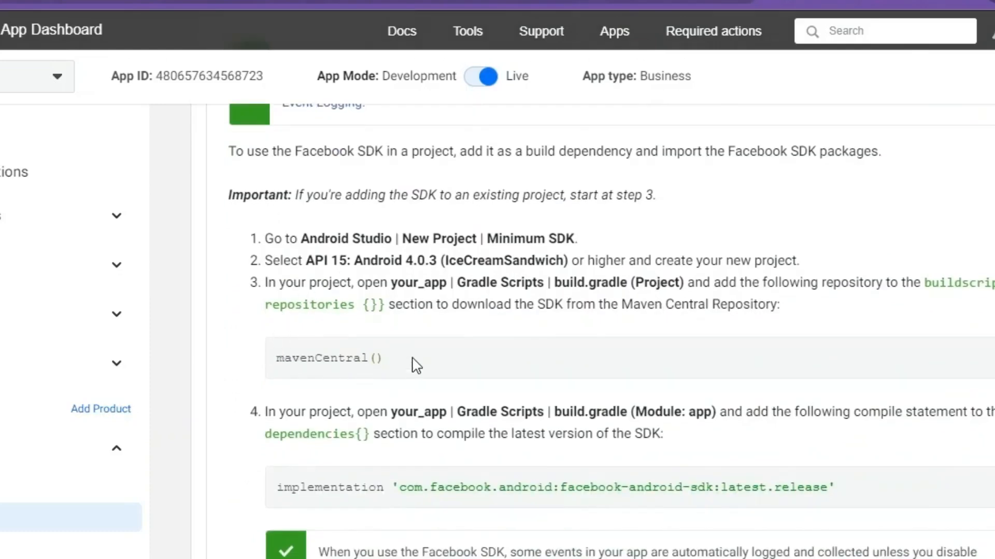
{"action": "scroll", "coordinate": [494, 316], "scroll_direction": "down", "scroll_amount": 7}
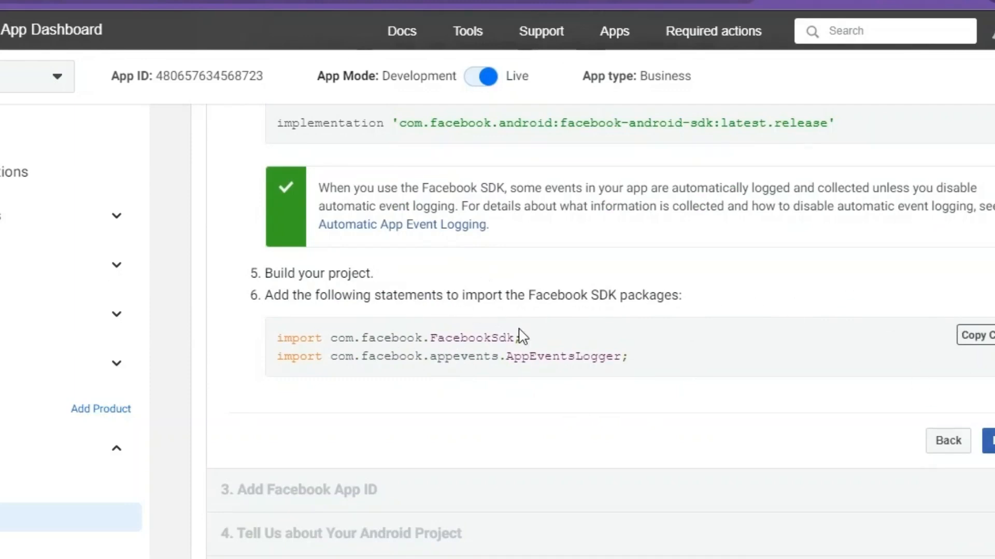
{"action": "left_click", "coordinate": [989, 441]}
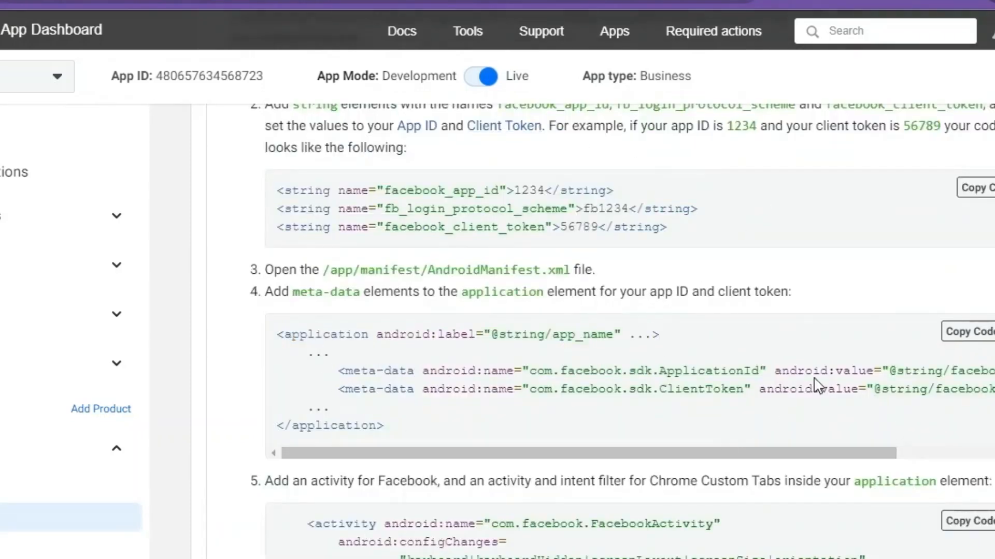
{"action": "scroll", "coordinate": [427, 197], "scroll_direction": "up", "scroll_amount": 5}
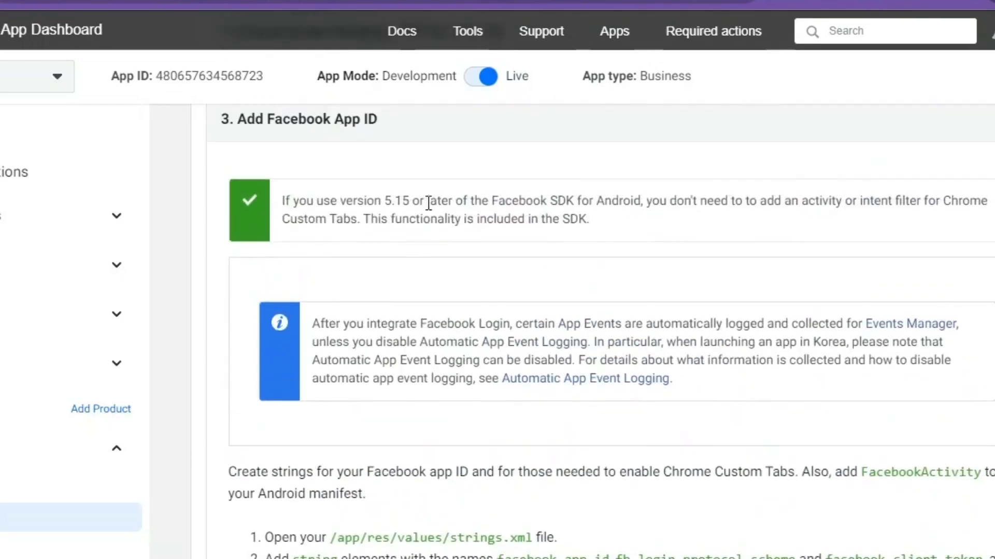
{"action": "scroll", "coordinate": [430, 207], "scroll_direction": "down", "scroll_amount": 8}
{"action": "scroll", "coordinate": [438, 228], "scroll_direction": "down", "scroll_amount": 10}
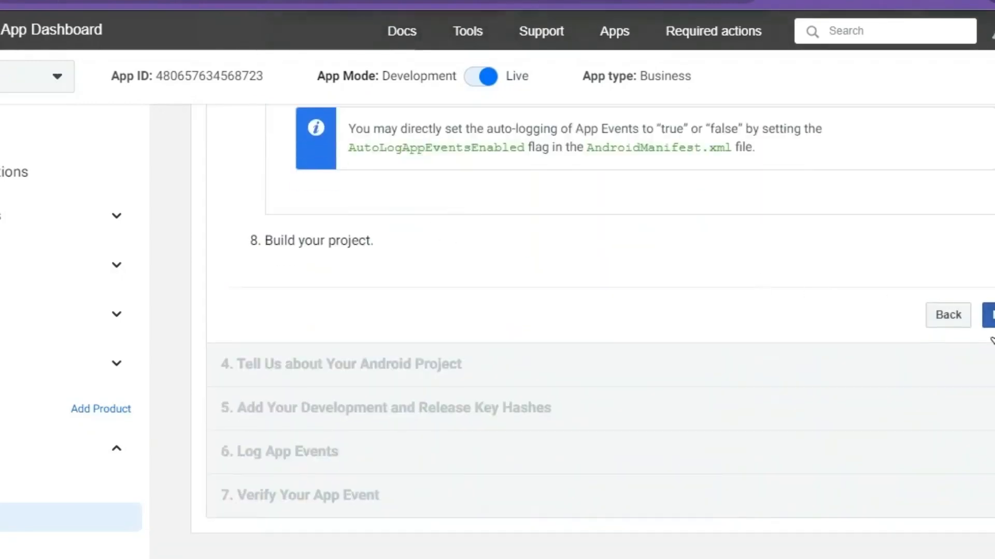
{"action": "left_click", "coordinate": [987, 316]}
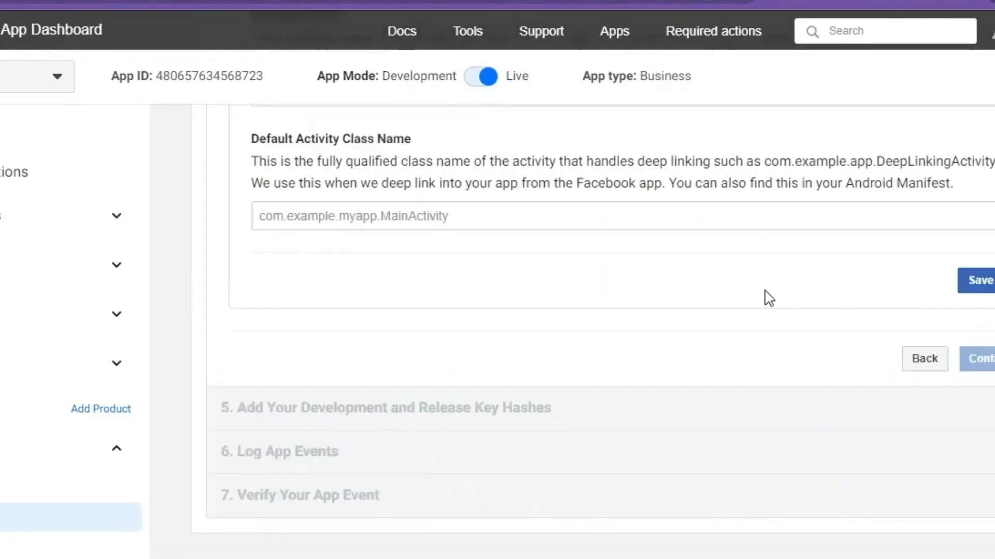
{"action": "scroll", "coordinate": [766, 295], "scroll_direction": "up", "scroll_amount": 2}
{"action": "scroll", "coordinate": [413, 279], "scroll_direction": "up", "scroll_amount": 4}
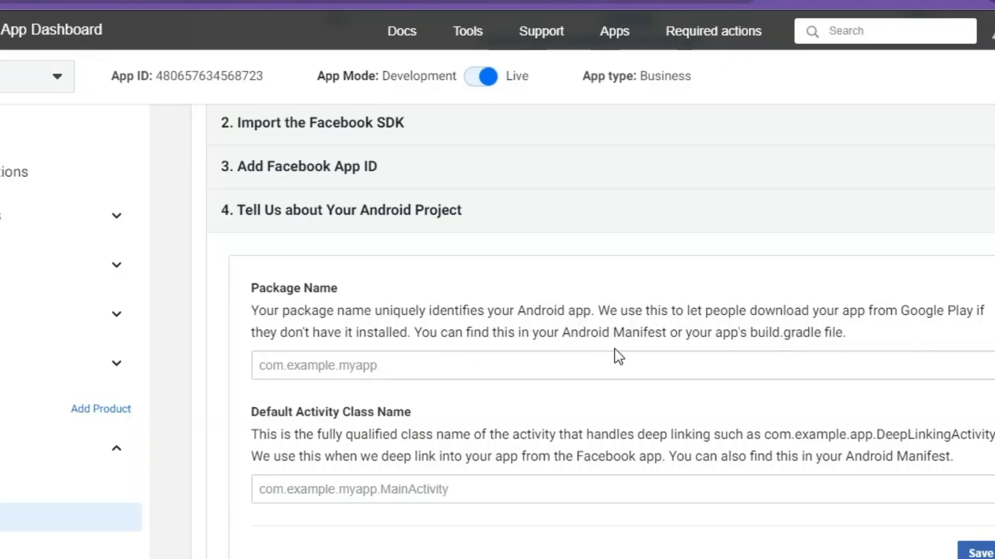
Switch to the app's Google Play page and copy the package name com.app.z360 from its share link.
{"action": "left_click", "coordinate": [476, 373]}
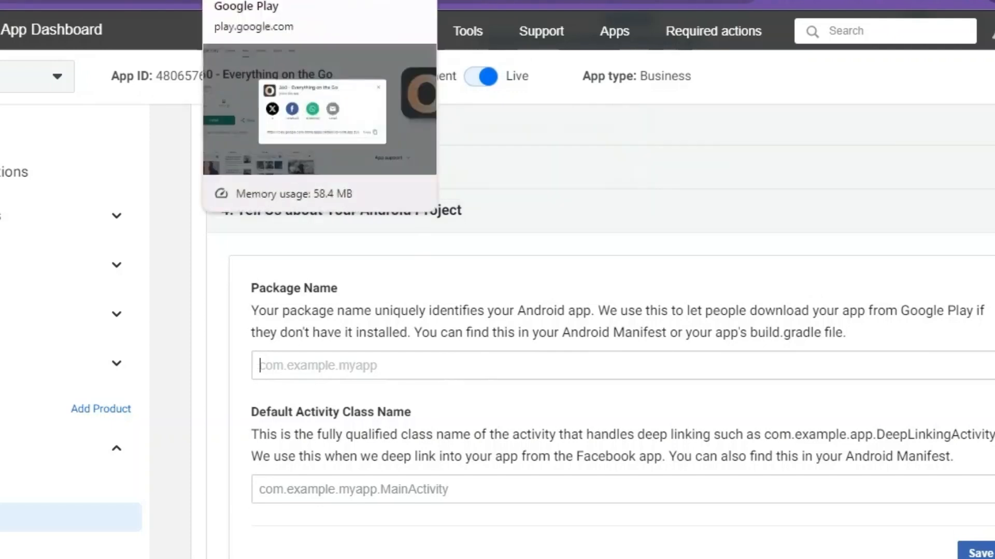
{"action": "left_click", "coordinate": [263, 1]}
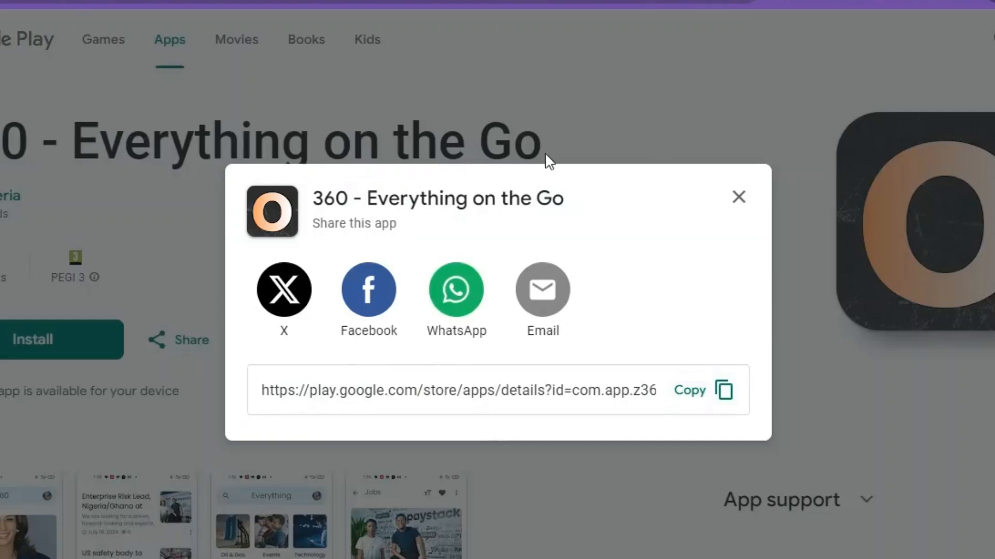
{"action": "left_click_drag", "start_coordinate": [577, 395], "coordinate": [490, 390]}
{"action": "key", "text": "ctrl+c"}
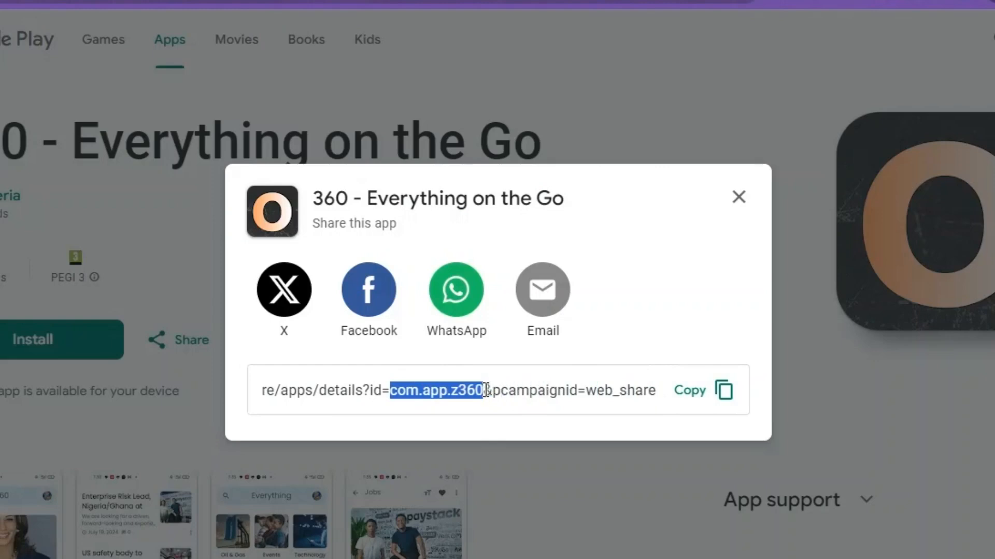
{"action": "right_click", "coordinate": [477, 389]}
{"action": "left_click", "coordinate": [524, 165]}
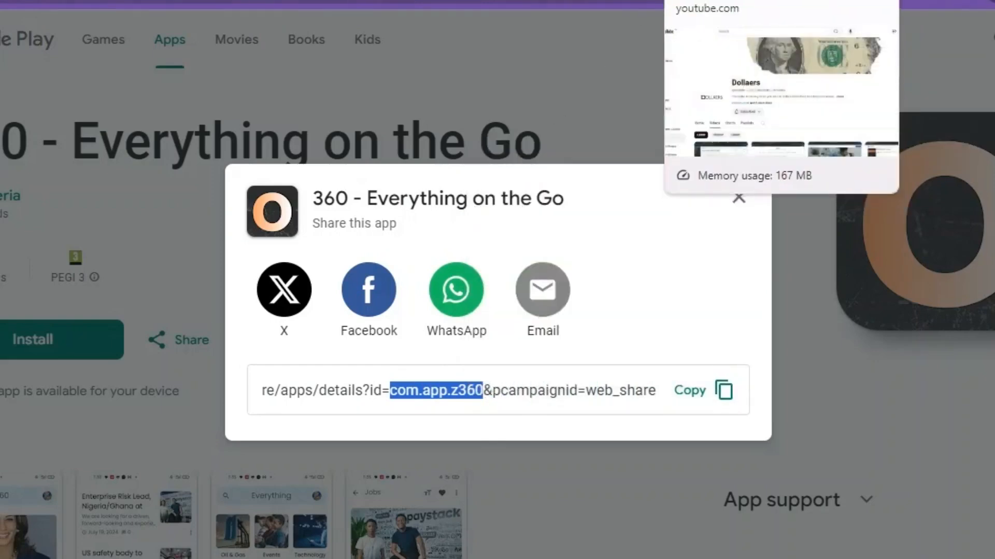
Return to the Meta App Dashboard and paste com.app.z360 as the Android project's package name.
{"action": "left_click", "coordinate": [668, 1]}
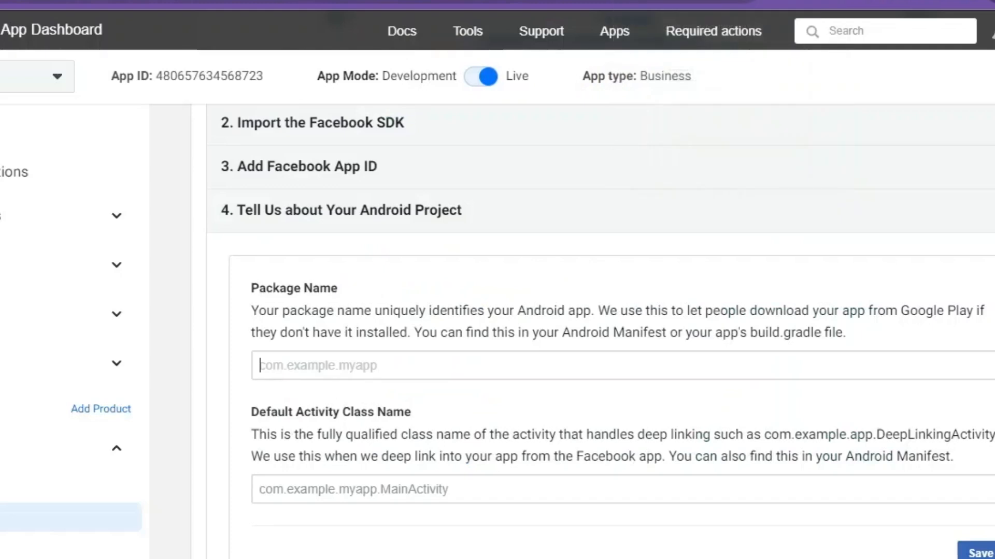
{"action": "left_click", "coordinate": [496, 367]}
{"action": "key", "text": "ctrl+v"}
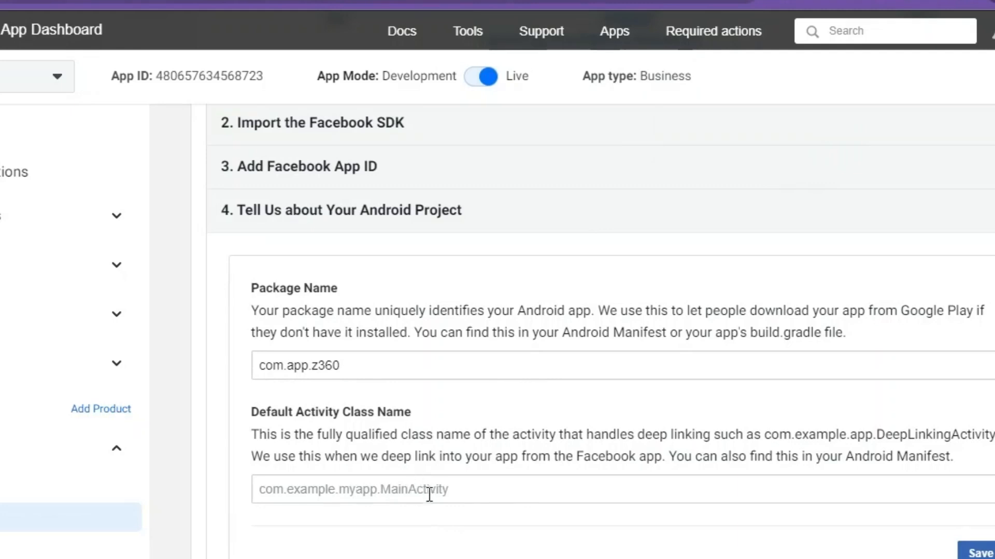
{"action": "scroll", "coordinate": [453, 472], "scroll_direction": "down", "scroll_amount": 5}
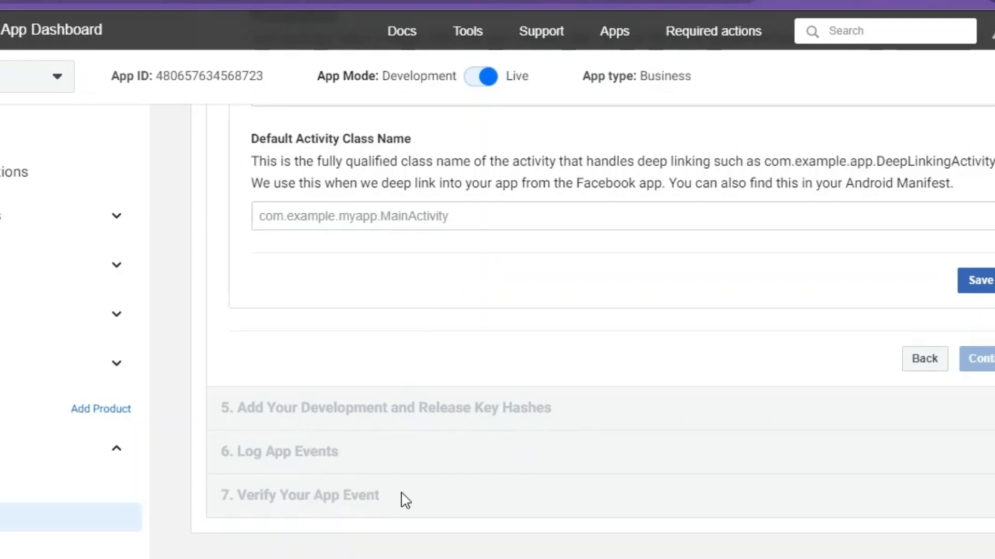
{"action": "scroll", "coordinate": [533, 369], "scroll_direction": "up", "scroll_amount": 8}
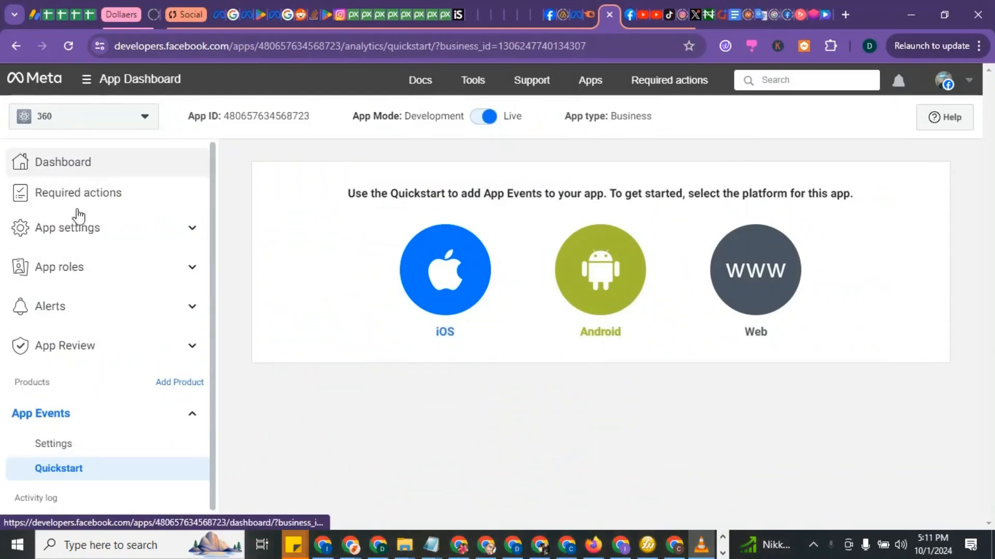
Choose Android in the App Events Quickstart again and proceed past the SDK and App ID stages to the project details.
{"action": "left_click", "coordinate": [608, 294]}
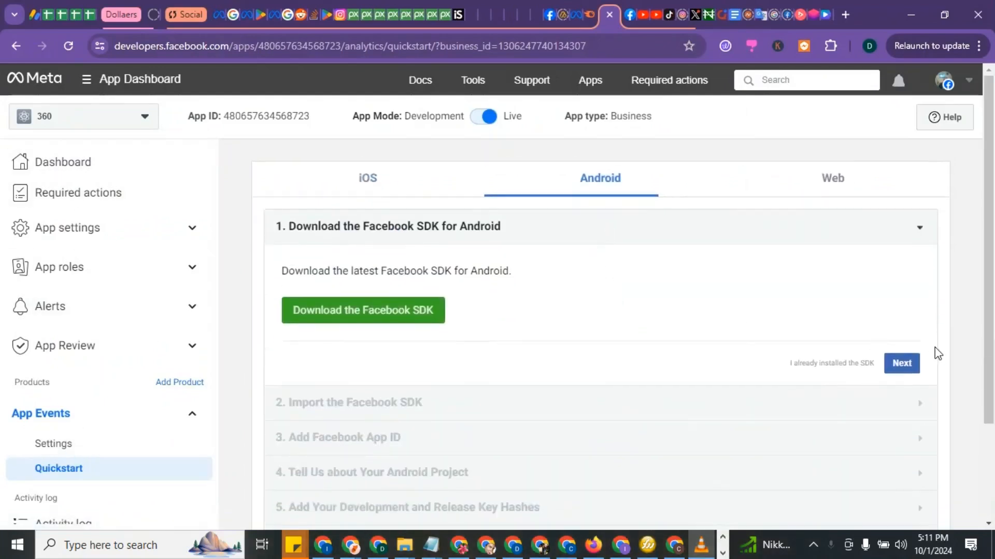
{"action": "left_click", "coordinate": [911, 369]}
{"action": "scroll", "coordinate": [696, 344], "scroll_direction": "down", "scroll_amount": 4}
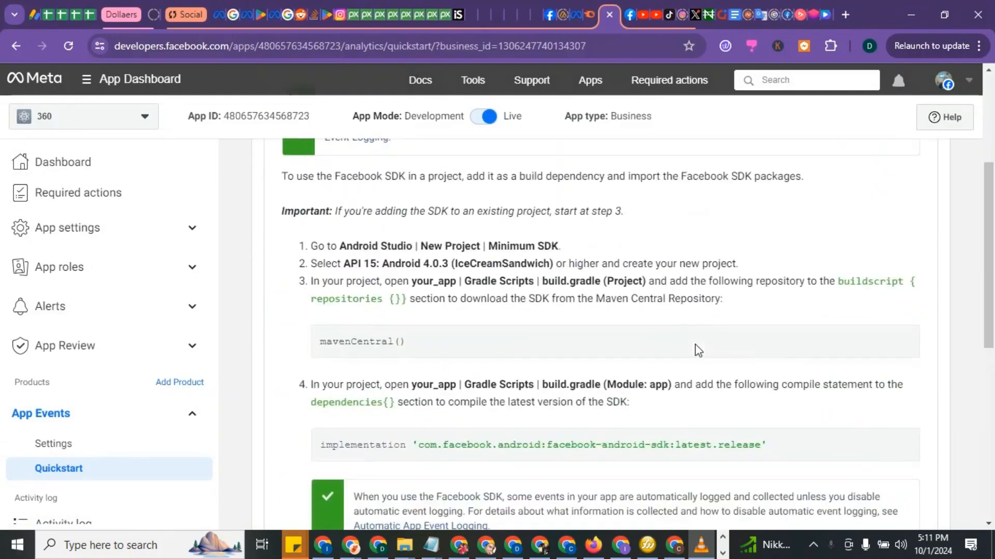
{"action": "scroll", "coordinate": [696, 346], "scroll_direction": "down", "scroll_amount": 7}
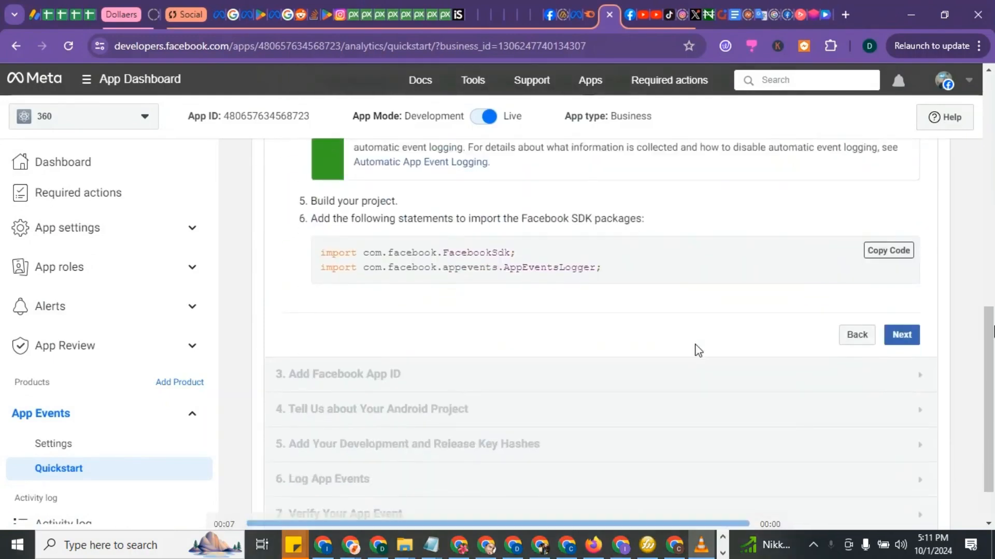
{"action": "left_click", "coordinate": [900, 334]}
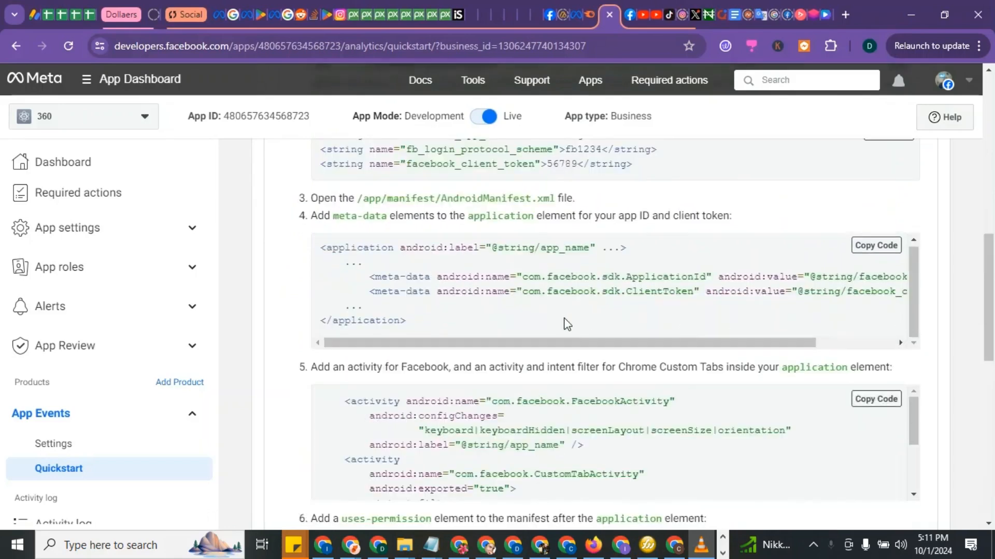
{"action": "scroll", "coordinate": [927, 367], "scroll_direction": "down", "scroll_amount": 8}
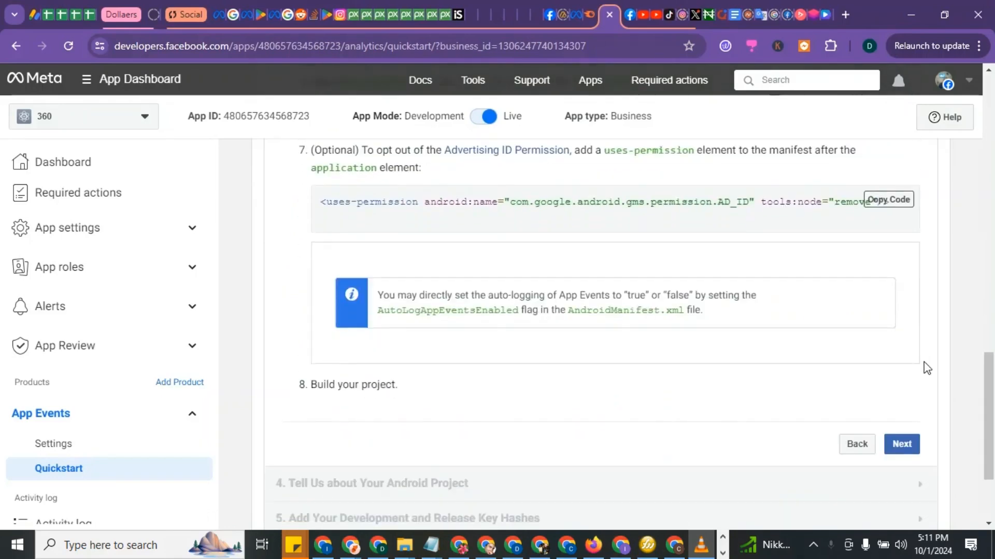
{"action": "left_click", "coordinate": [901, 444]}
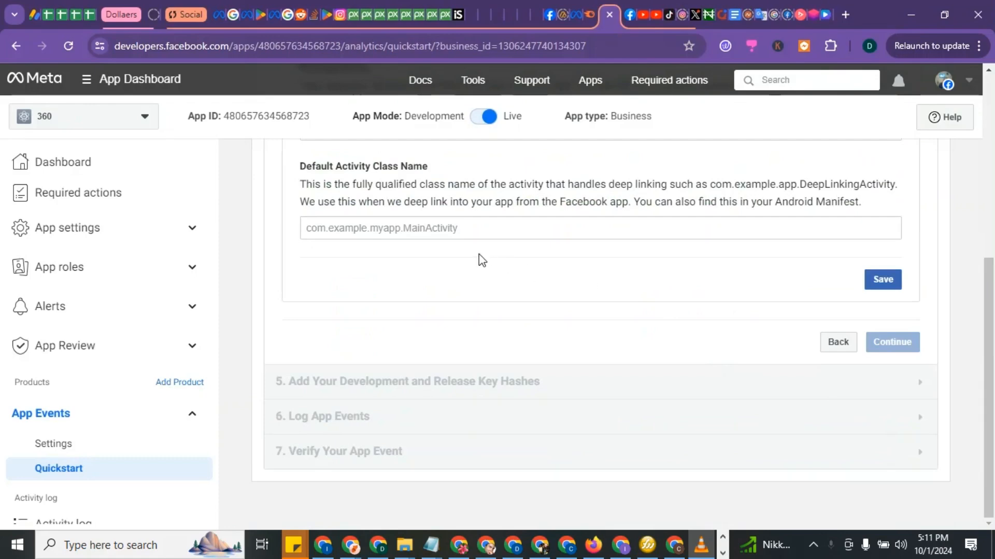
Save package name com.app.z360 and default activity class com.app.z360.activity.MainActivity for the Android project, and continue to the key hashes stage.
{"action": "left_click", "coordinate": [367, 274]}
{"action": "key", "text": "ctrl+v"}
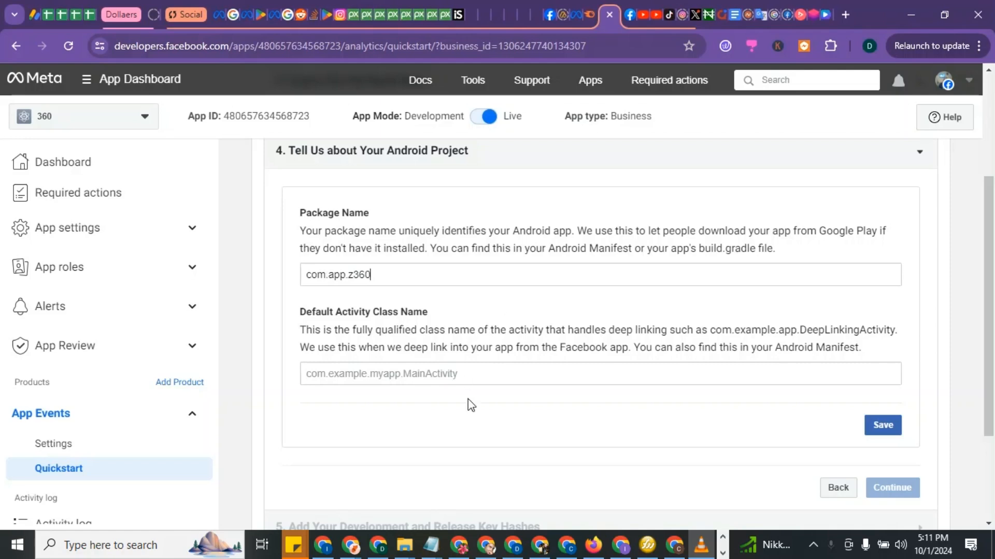
{"action": "mouse_move", "coordinate": [323, 545]}
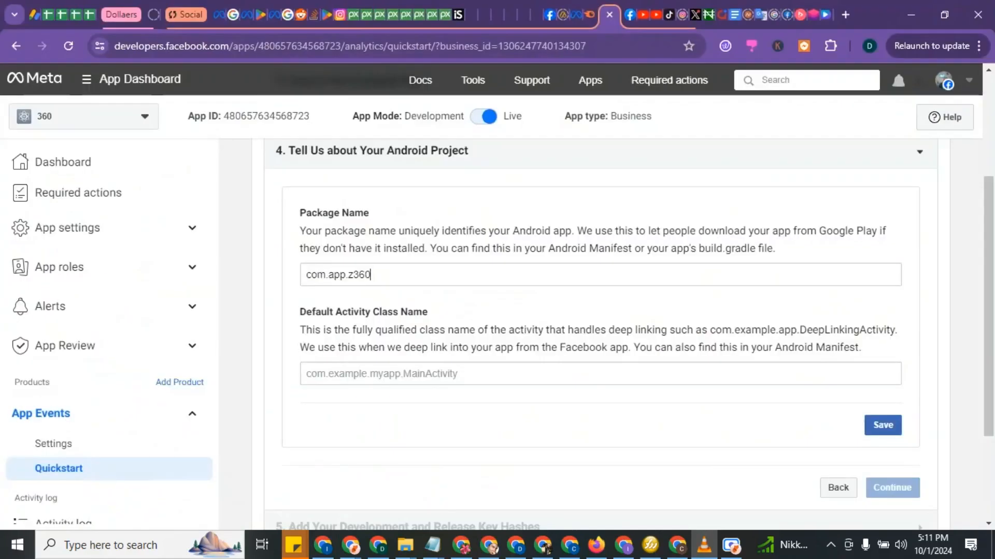
{"action": "left_click", "coordinate": [497, 366]}
{"action": "type", "text": "com.app.z360.activity.MainActivity"}
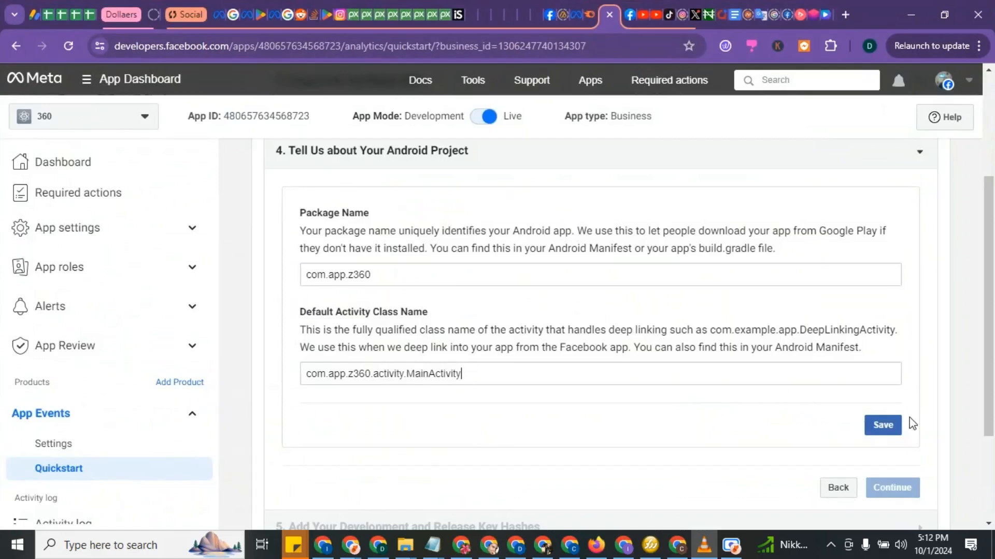
{"action": "left_click", "coordinate": [883, 425]}
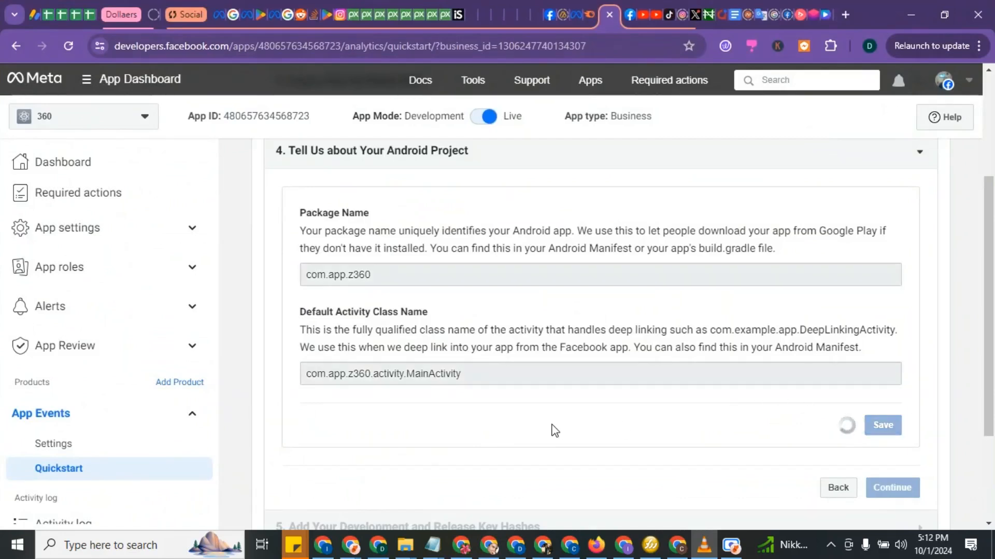
{"action": "scroll", "coordinate": [570, 373], "scroll_direction": "down", "scroll_amount": 3}
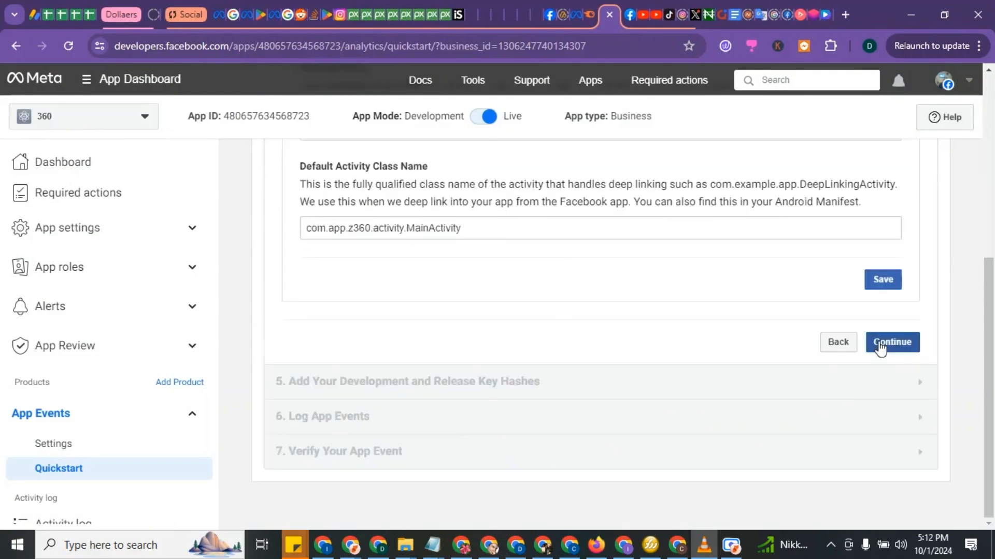
{"action": "left_click", "coordinate": [884, 343]}
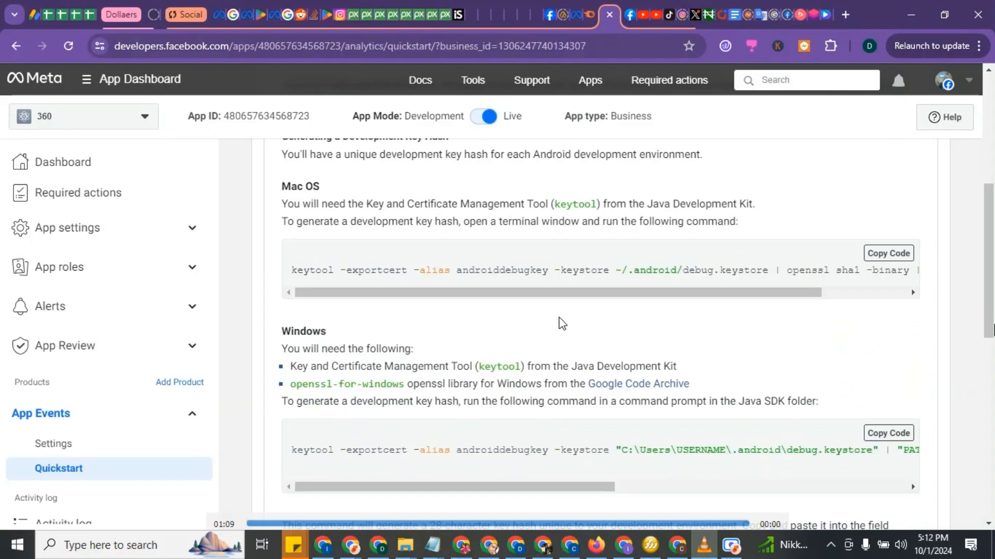
Review the instructions for generating development and release key hashes down to the Key Hashes field.
{"action": "left_click_drag", "start_coordinate": [542, 270], "coordinate": [827, 332]}
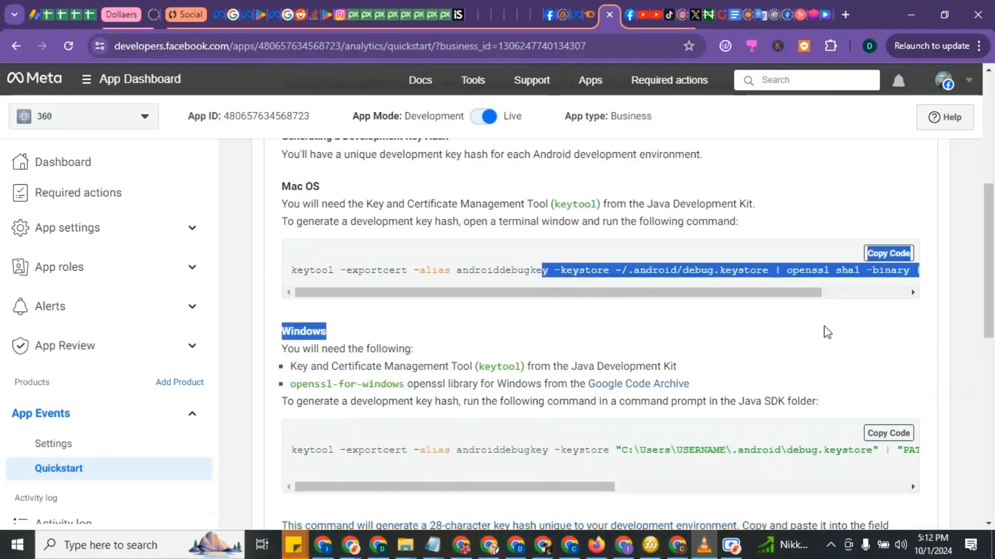
{"action": "left_click", "coordinate": [486, 321]}
{"action": "scroll", "coordinate": [484, 318], "scroll_direction": "up", "scroll_amount": 4}
{"action": "scroll", "coordinate": [485, 321], "scroll_direction": "down", "scroll_amount": 6}
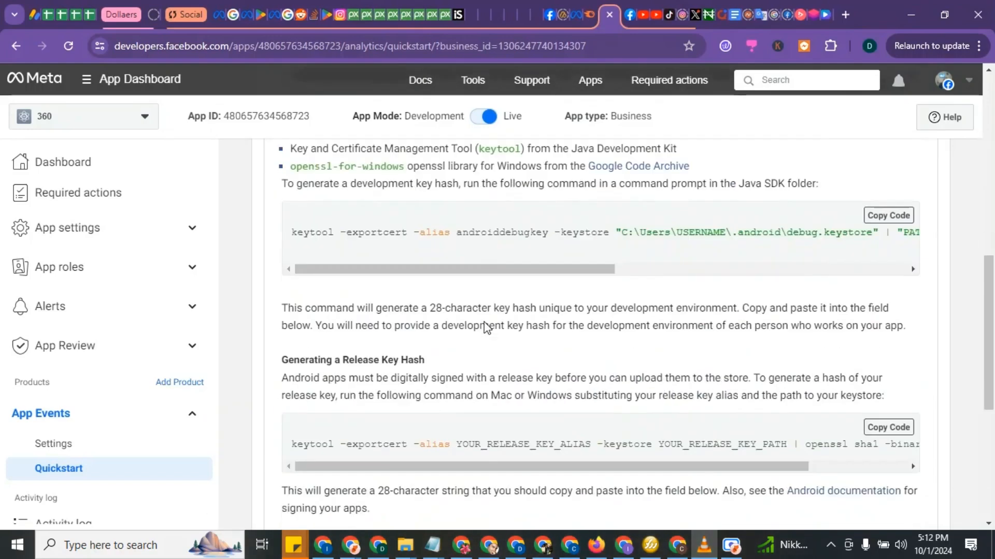
{"action": "scroll", "coordinate": [486, 324], "scroll_direction": "down", "scroll_amount": 1}
{"action": "scroll", "coordinate": [484, 323], "scroll_direction": "down", "scroll_amount": 1}
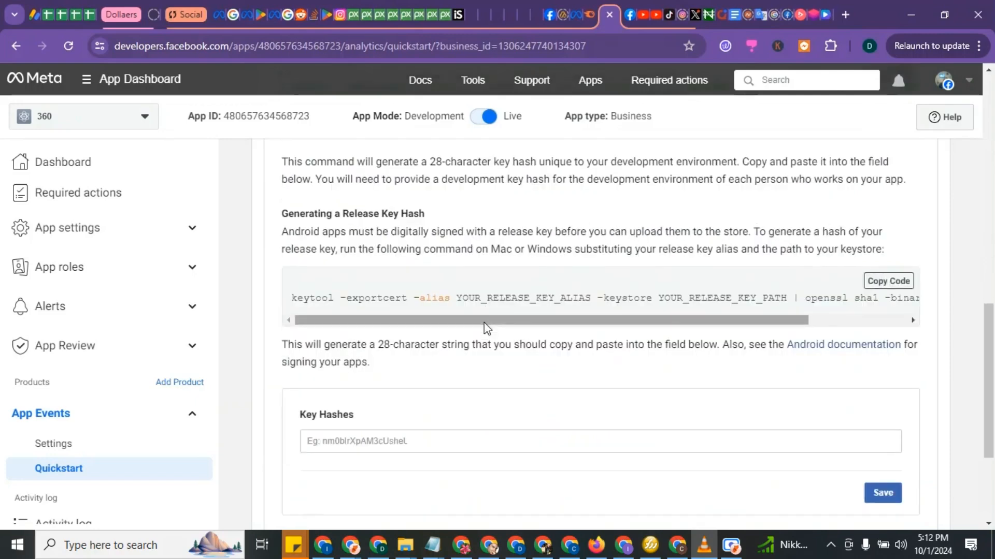
{"action": "left_click_drag", "start_coordinate": [536, 319], "coordinate": [444, 333]}
{"action": "scroll", "coordinate": [505, 332], "scroll_direction": "down", "scroll_amount": 2}
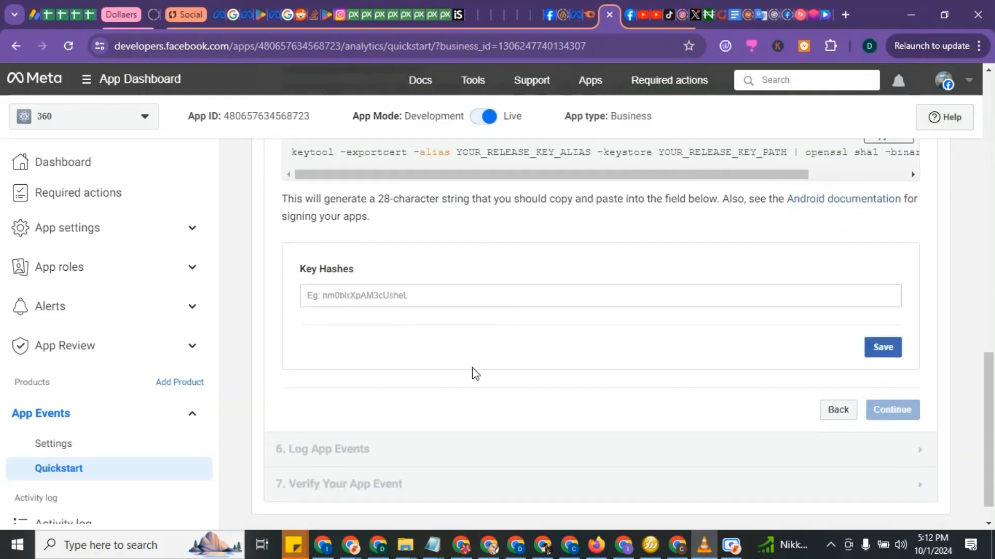